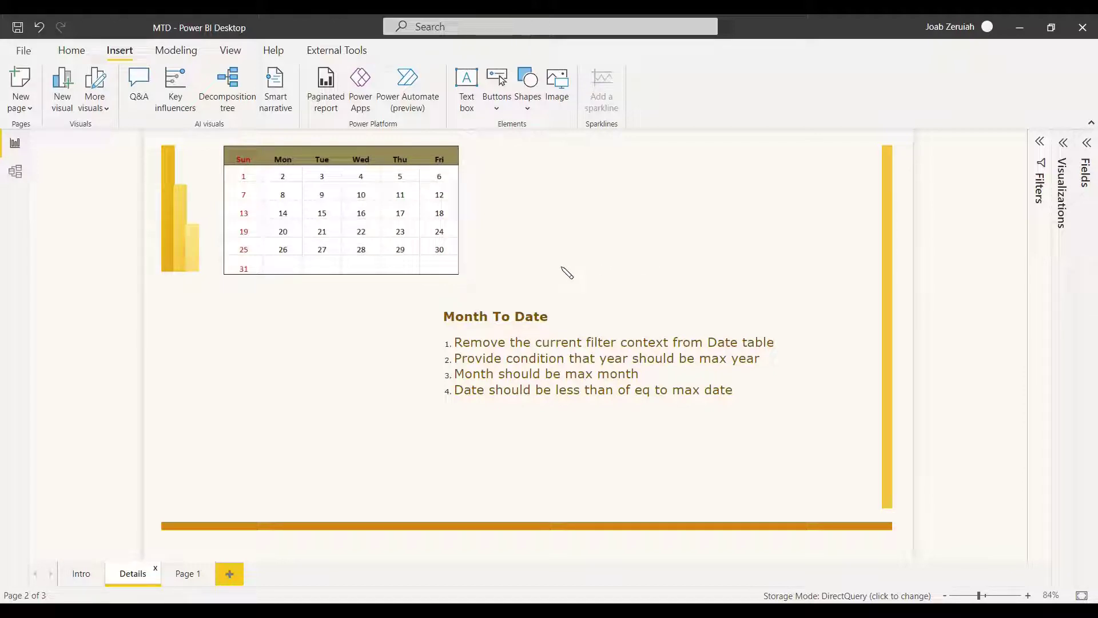
# Step: Expand the Fields pane to show the DimDate and FactInternetSales tables
pyautogui.click(1085, 151)
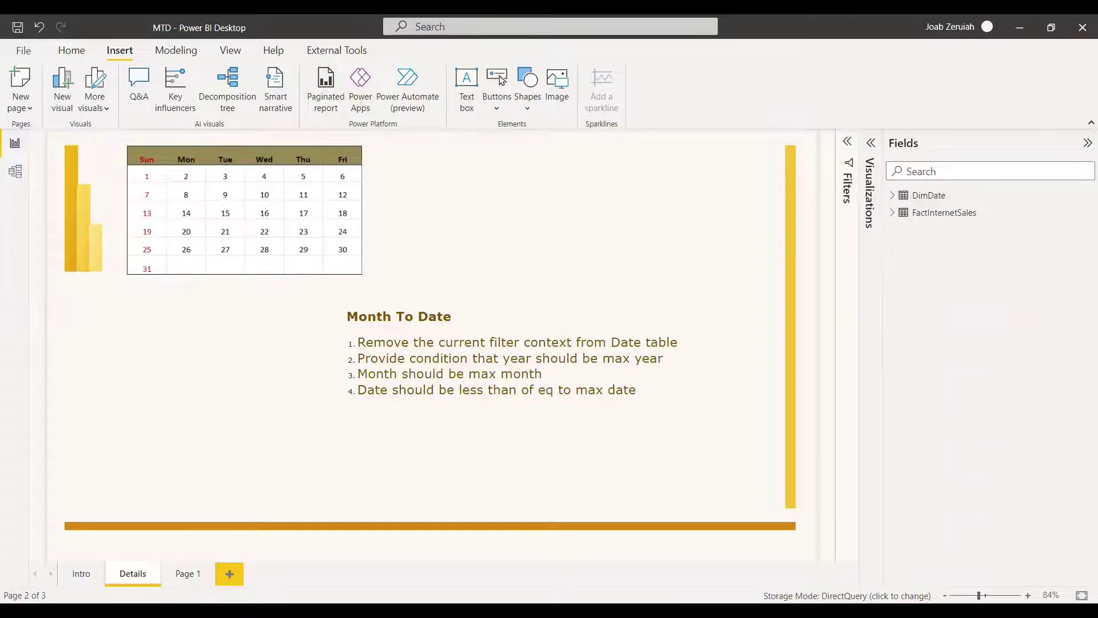
# Step: On Page 1, expand DimDate and FactInternetSales and add an enlarged empty matrix visual
pyautogui.hotkey('ctrl', 'pagedown')
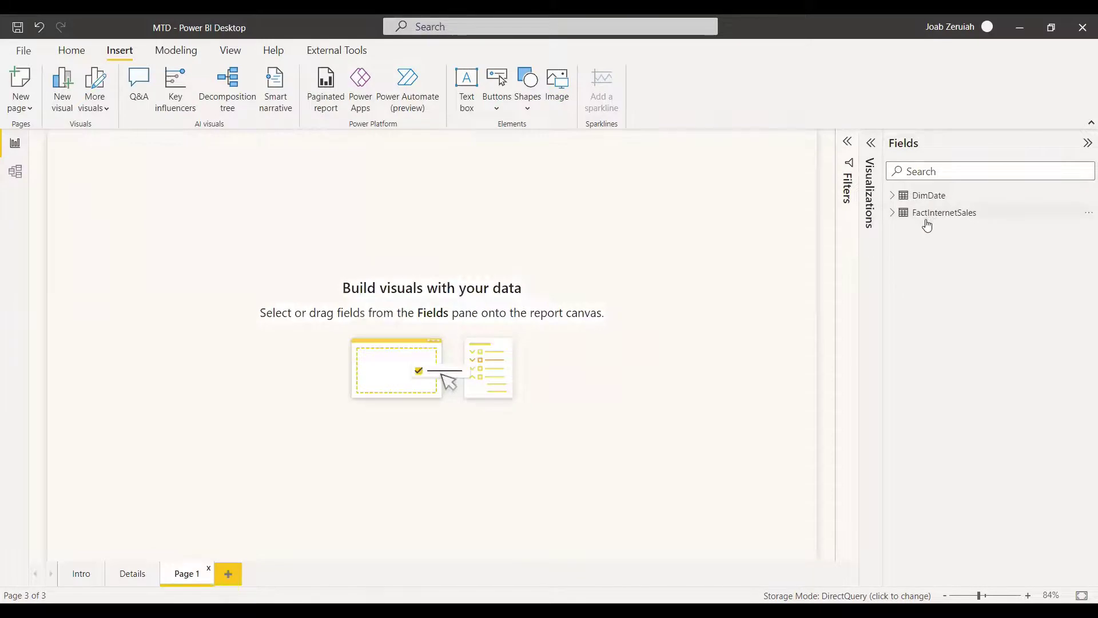
pyautogui.click(892, 214)
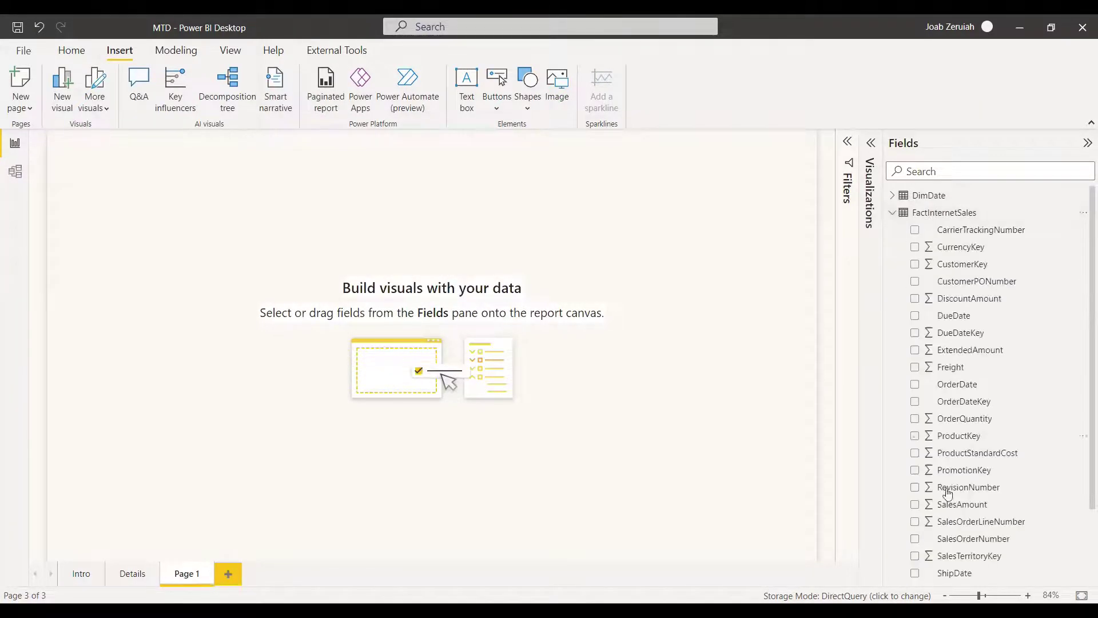
pyautogui.click(893, 196)
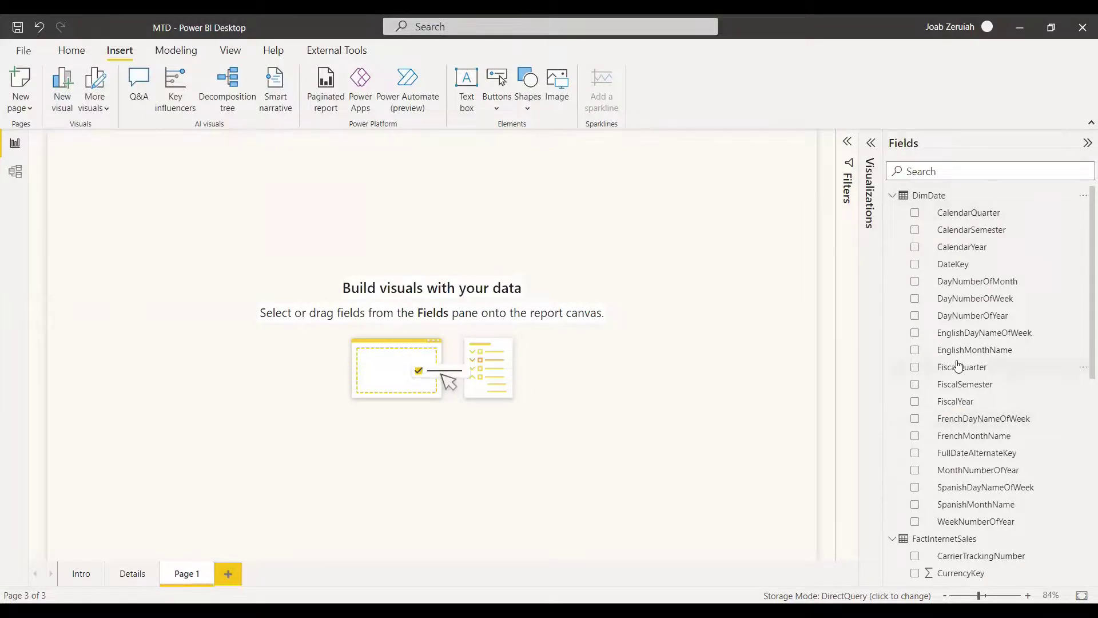
pyautogui.click(436, 422)
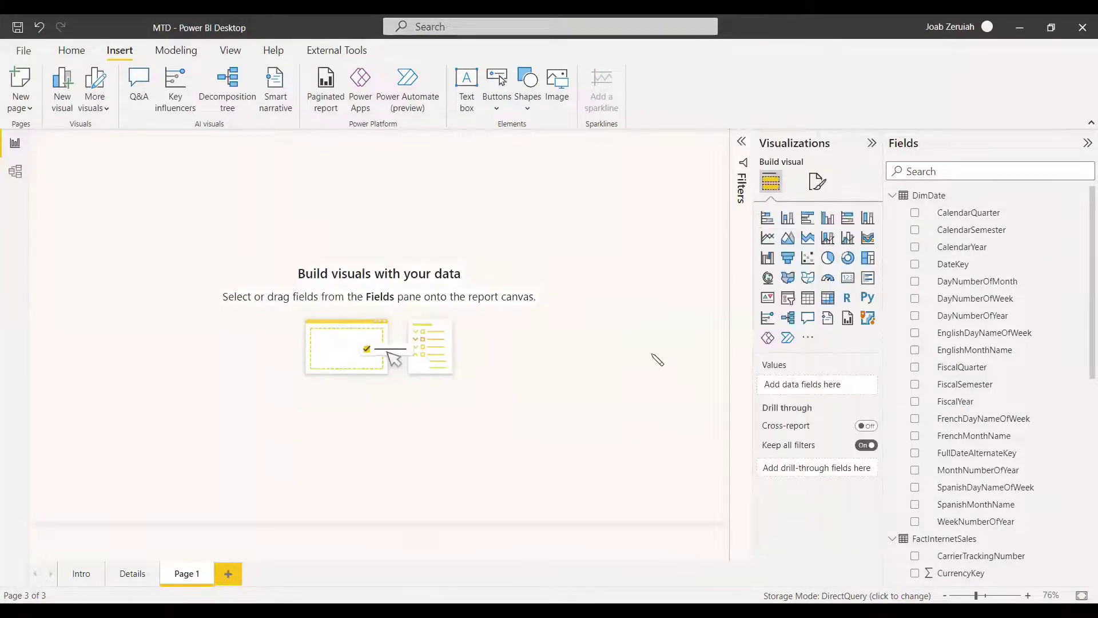
pyautogui.click(827, 305)
pyautogui.moveTo(194, 245); pyautogui.dragTo(546, 473)
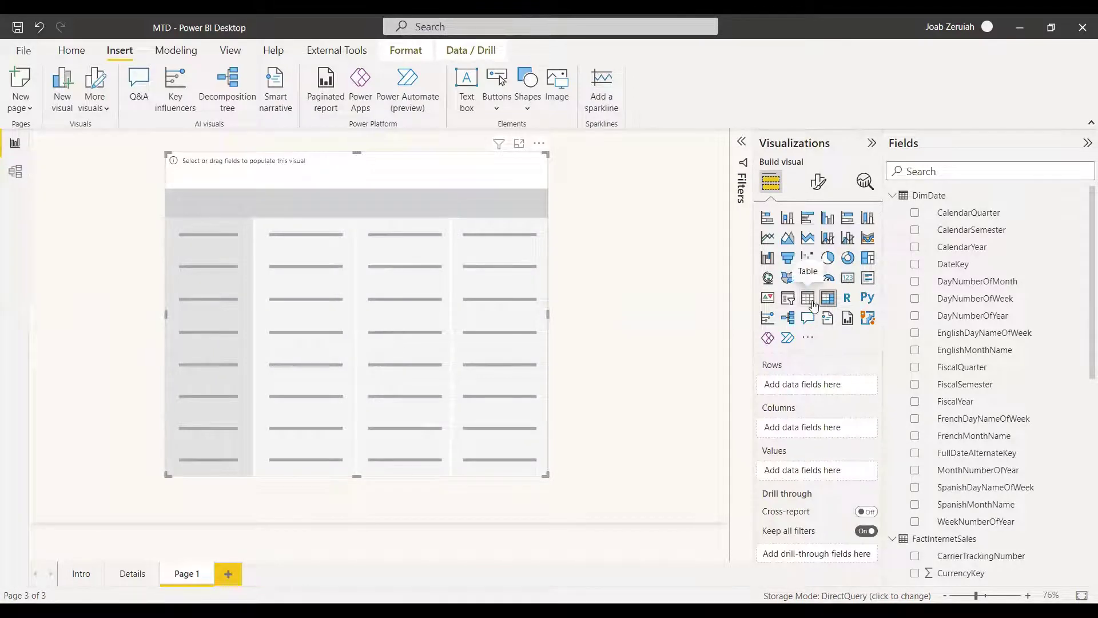
# Step: Add DimDate FullDateAlternateKey as the matrix rows and rename it to 'Date' for this visual
pyautogui.scroll(-5, 1014, 446)
pyautogui.scroll(5, 1013, 446)
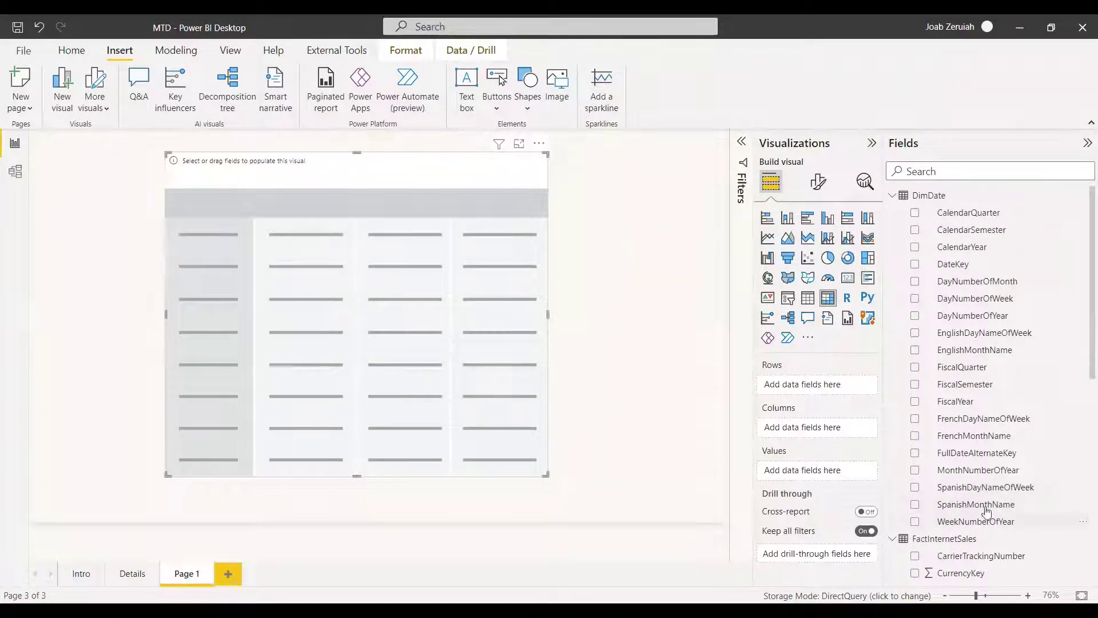
pyautogui.click(915, 453)
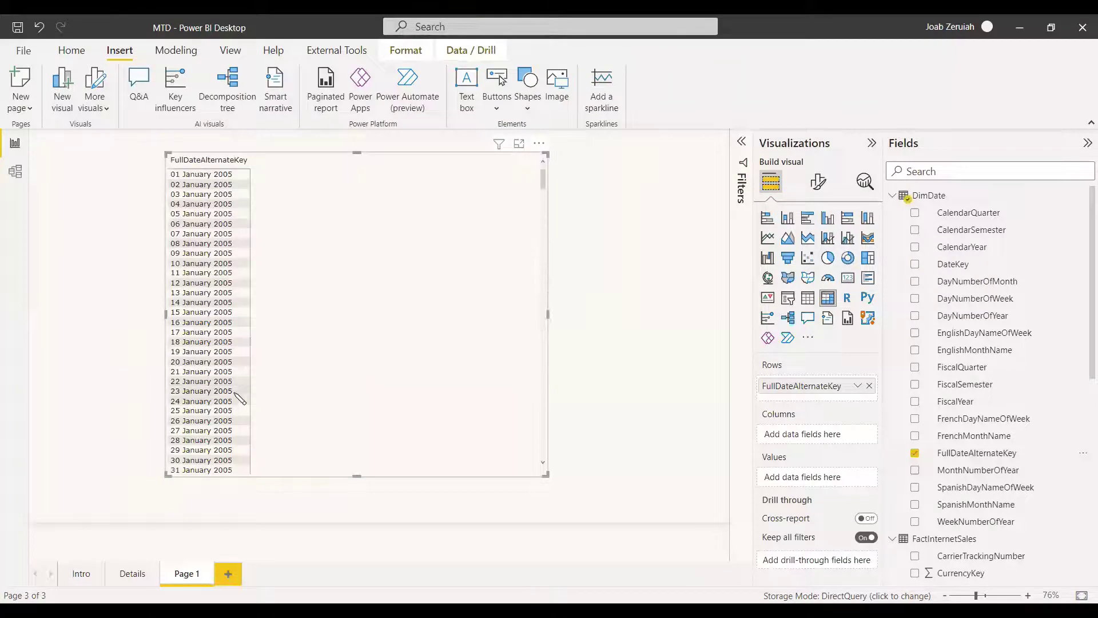
pyautogui.click(858, 385)
pyautogui.click(938, 405)
pyautogui.write('Date')
pyautogui.press('Return')
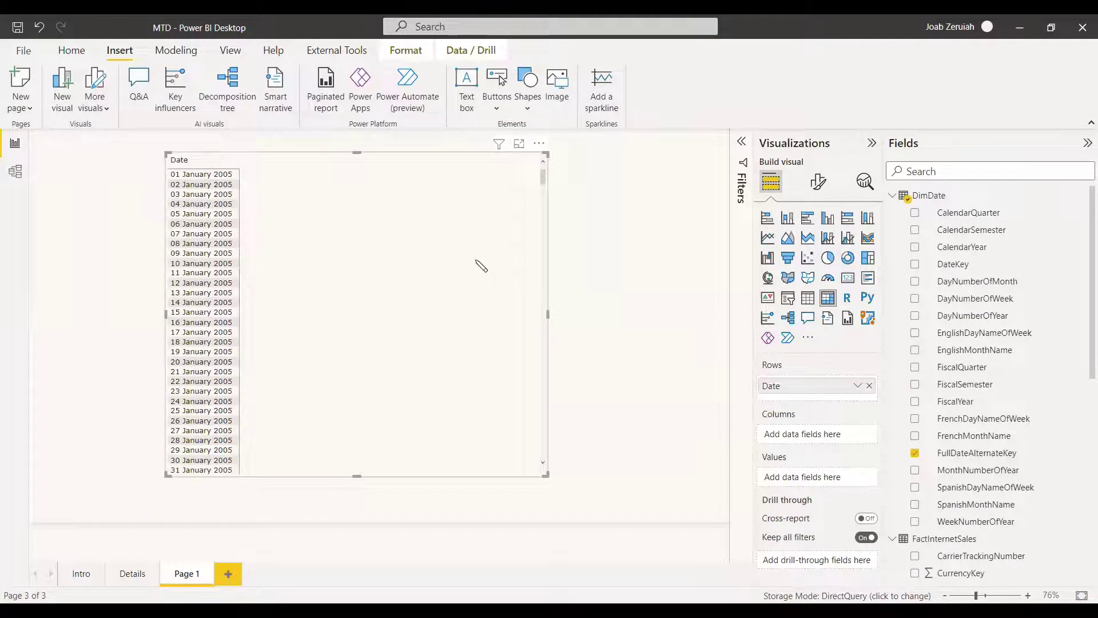
# Step: Add FactInternetSales SalesAmount as the matrix values
pyautogui.scroll(-7, 984, 412)
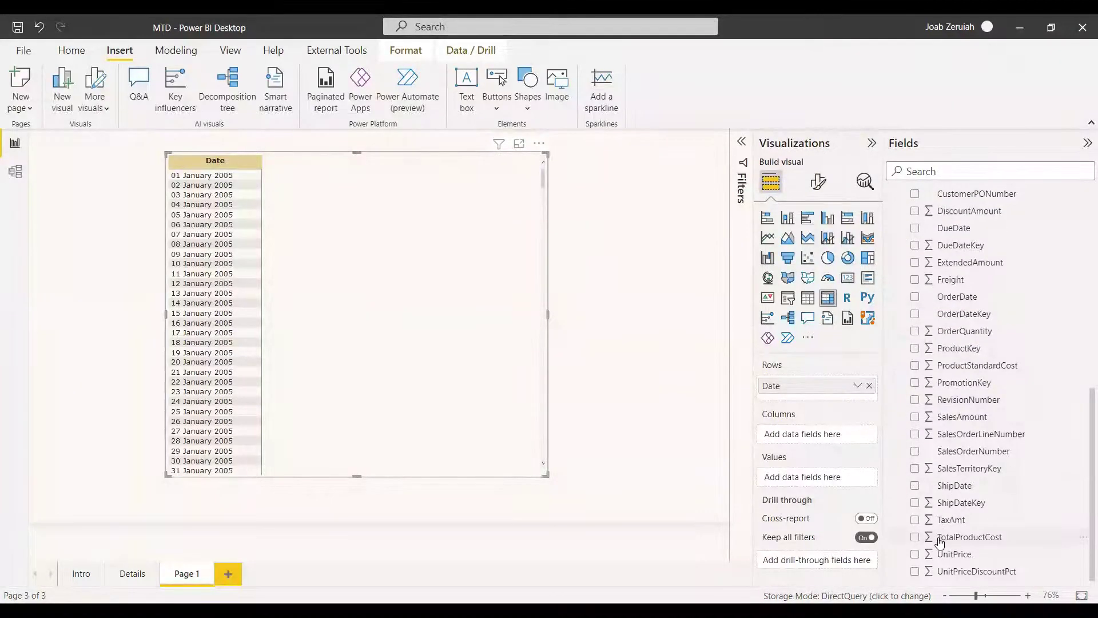
pyautogui.click(916, 418)
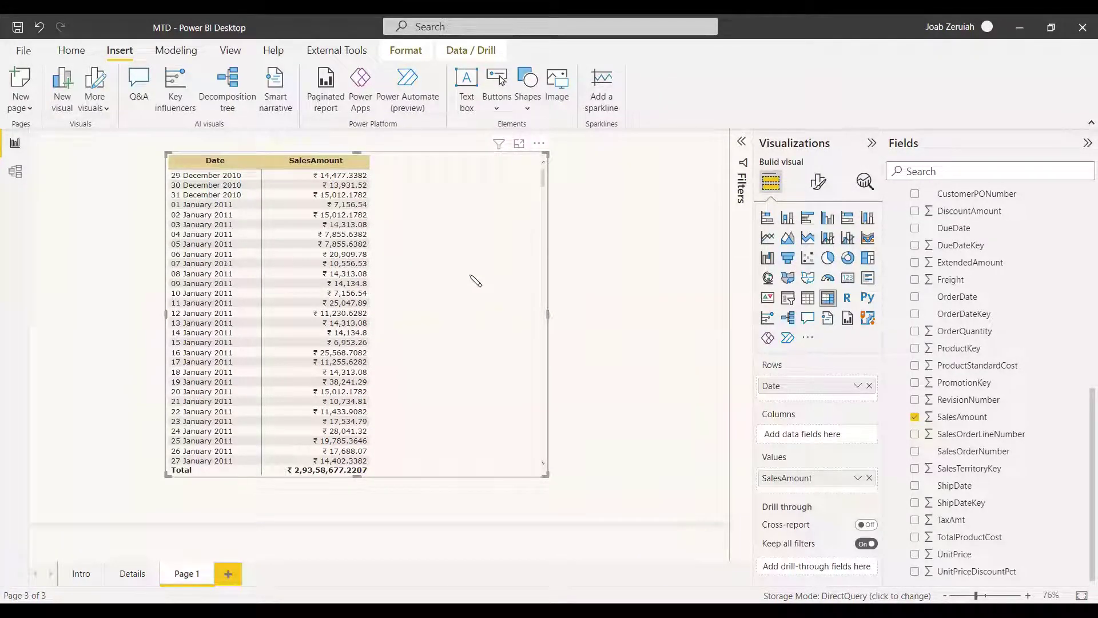
pyautogui.scroll(3, 992, 343)
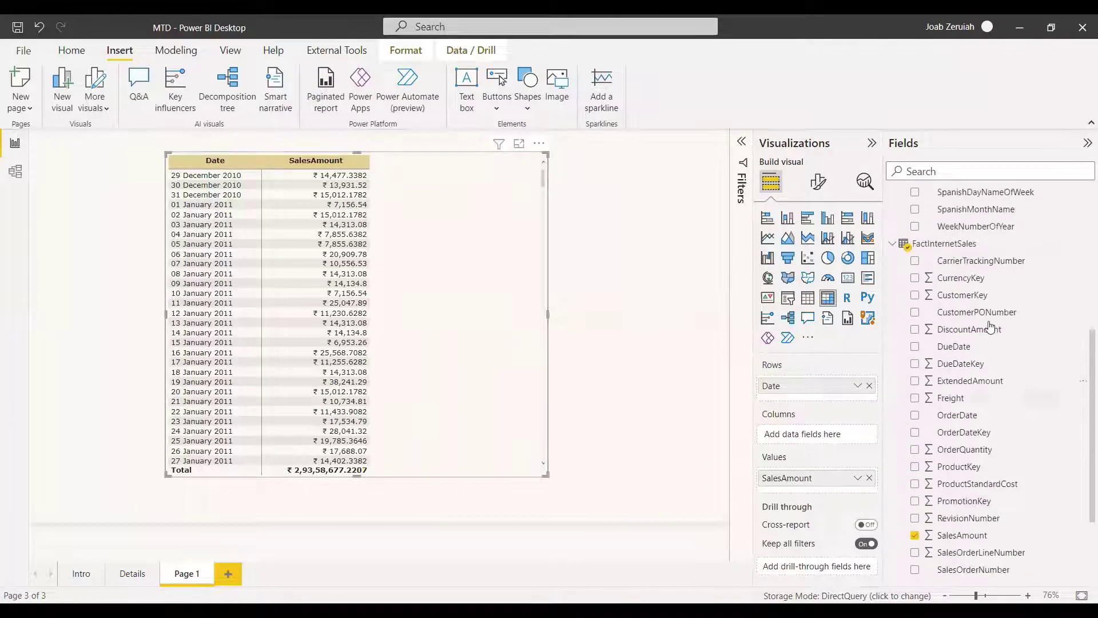
# Step: Create a new FactInternetSales measure 'MTD Sales = CALCULATE(SUM(FactInternetSales[SalesAmount]),'
pyautogui.rightClick(944, 246)
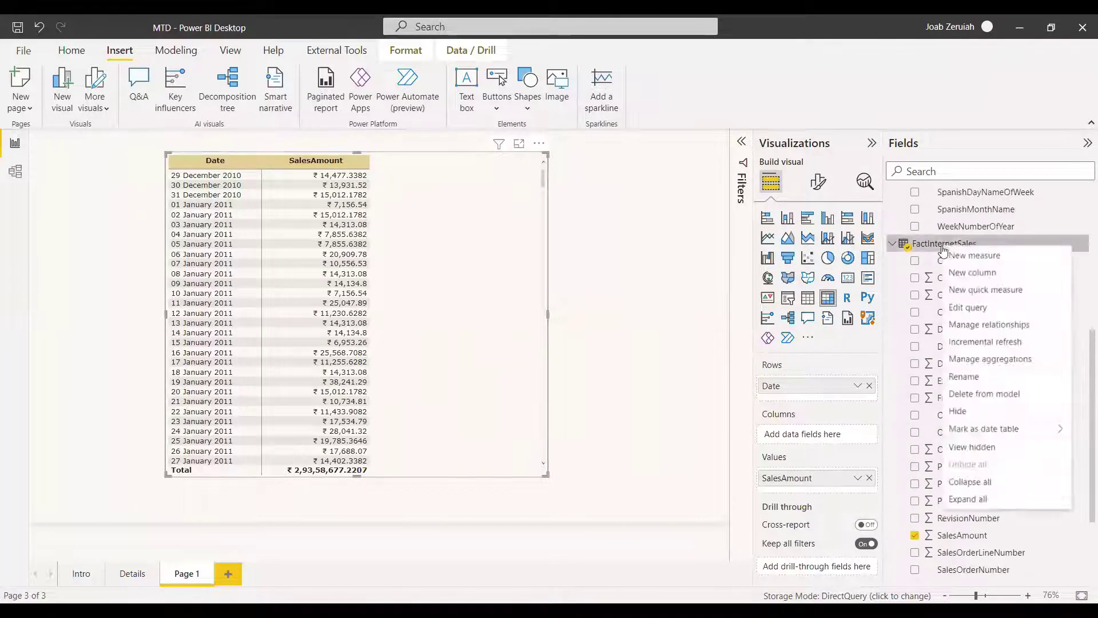
pyautogui.click(969, 260)
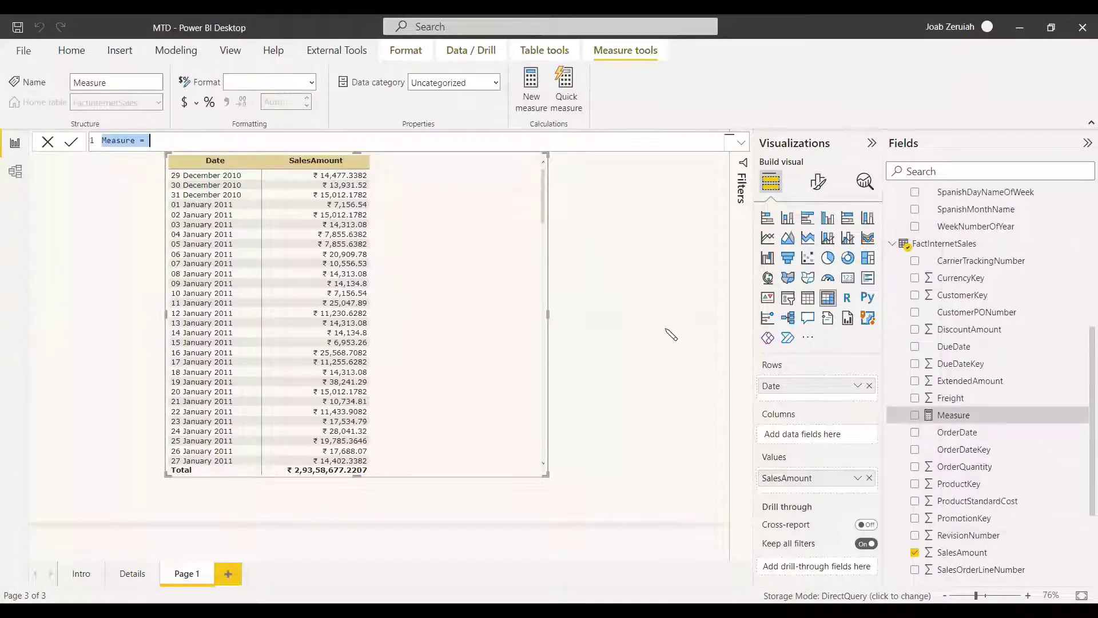
pyautogui.write('MTD Sales')
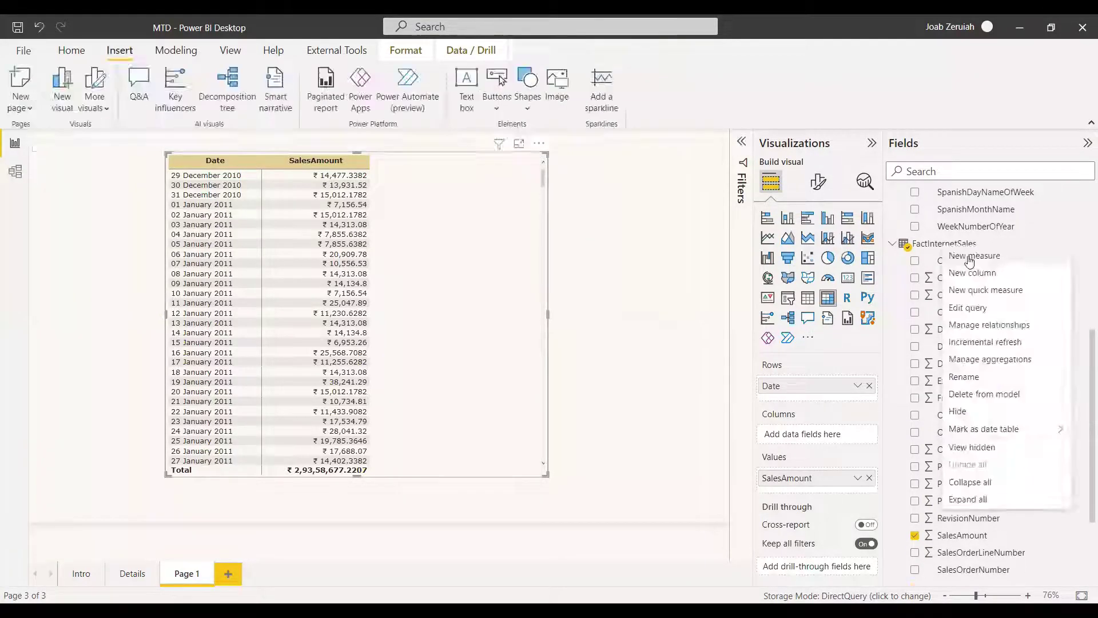
pyautogui.write(' =')
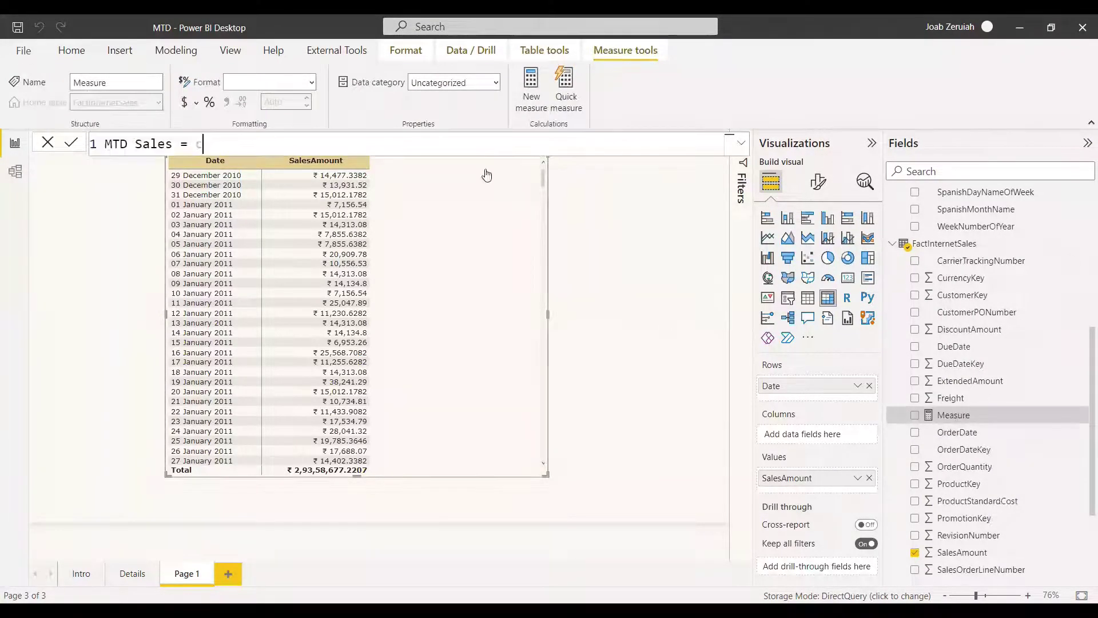
pyautogui.write(' CALCULATE(sum')
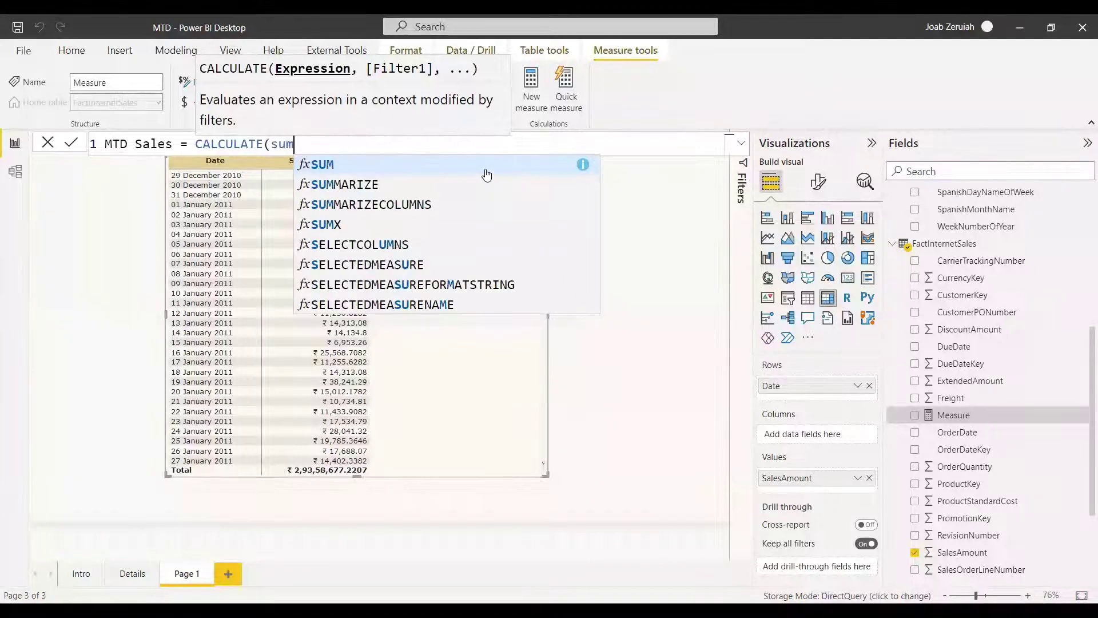
pyautogui.write('(sales')
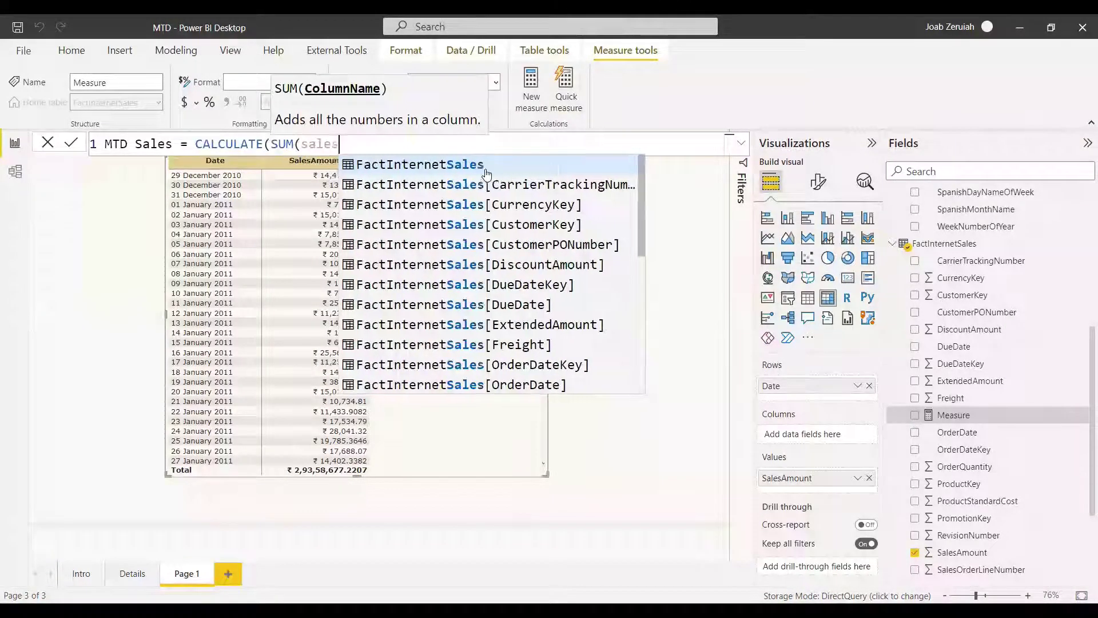
pyautogui.press('Tab')
pyautogui.write('),')
pyautogui.hotkey('shift', 'Return')
# Step: Add an indented 'Filter(ALL(DimDate),' line to the MTD Sales formula
pyautogui.press('Tab')
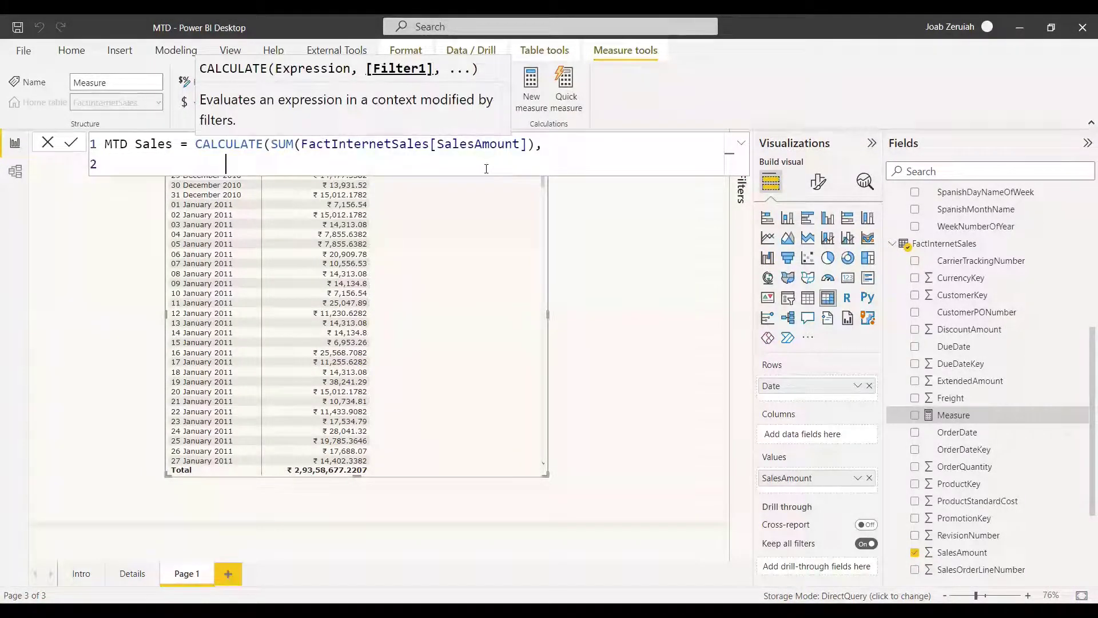
pyautogui.write('Filter(')
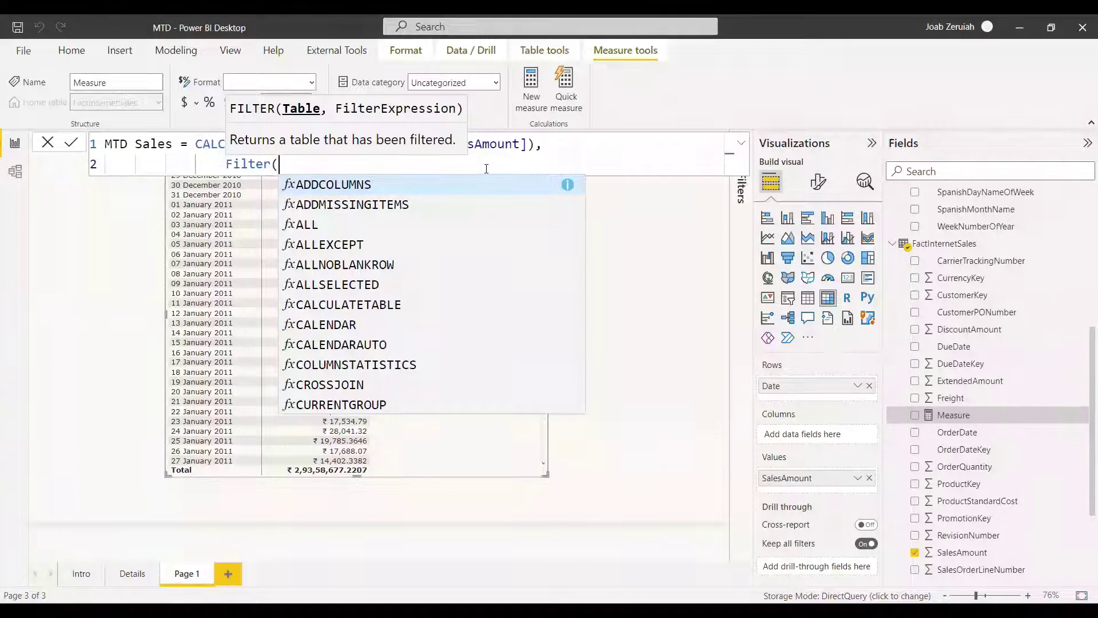
pyautogui.write('ALL')
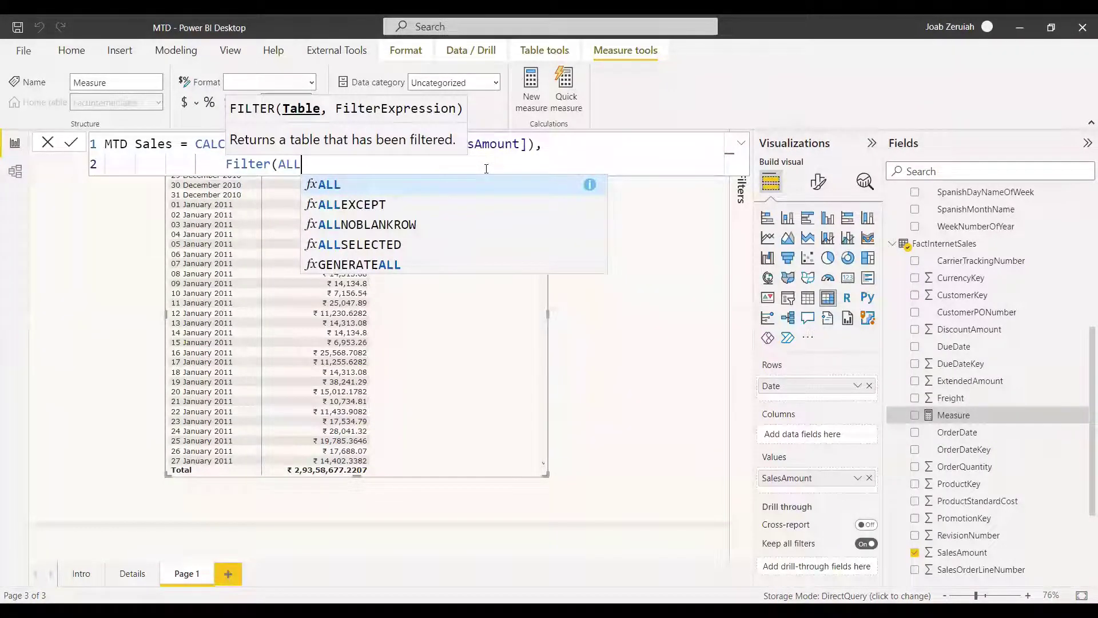
pyautogui.write('(')
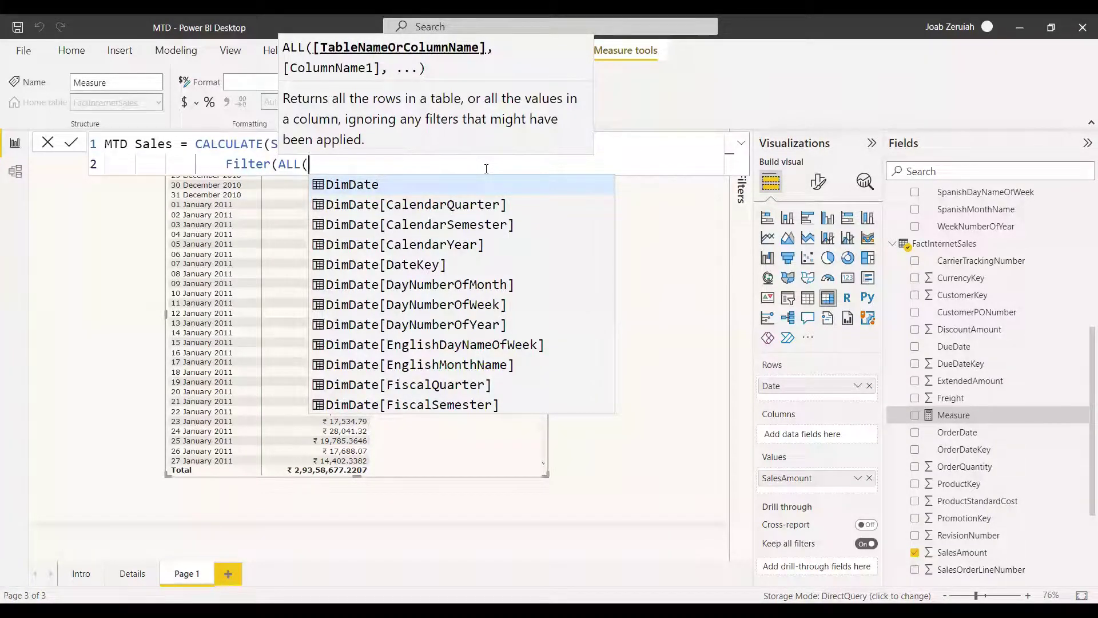
pyautogui.write('DimDate')
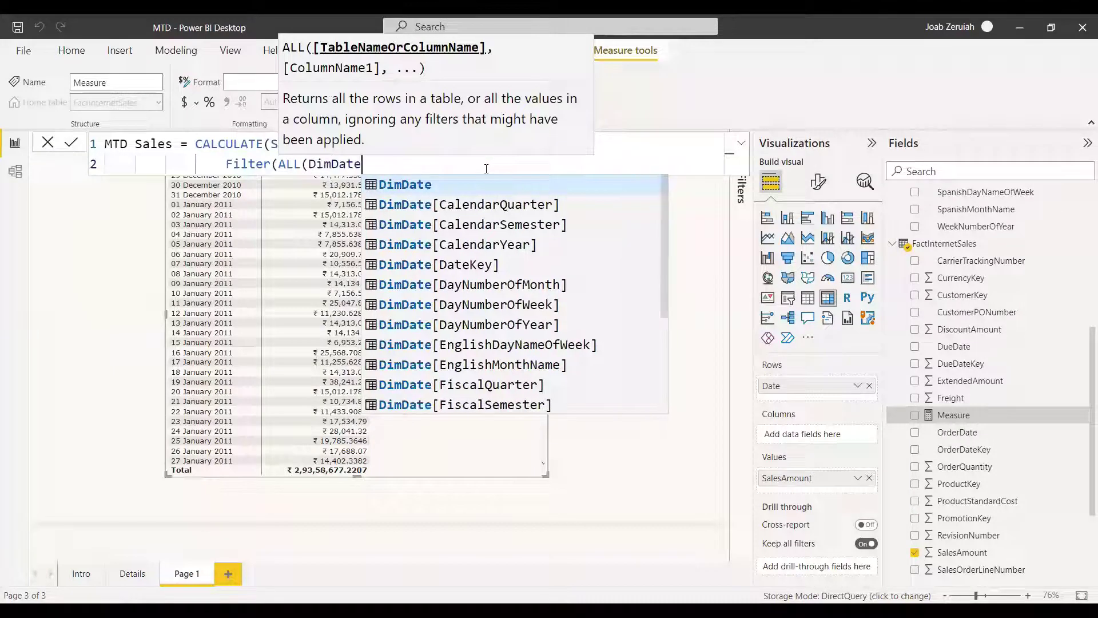
pyautogui.write('),')
pyautogui.press('Return')
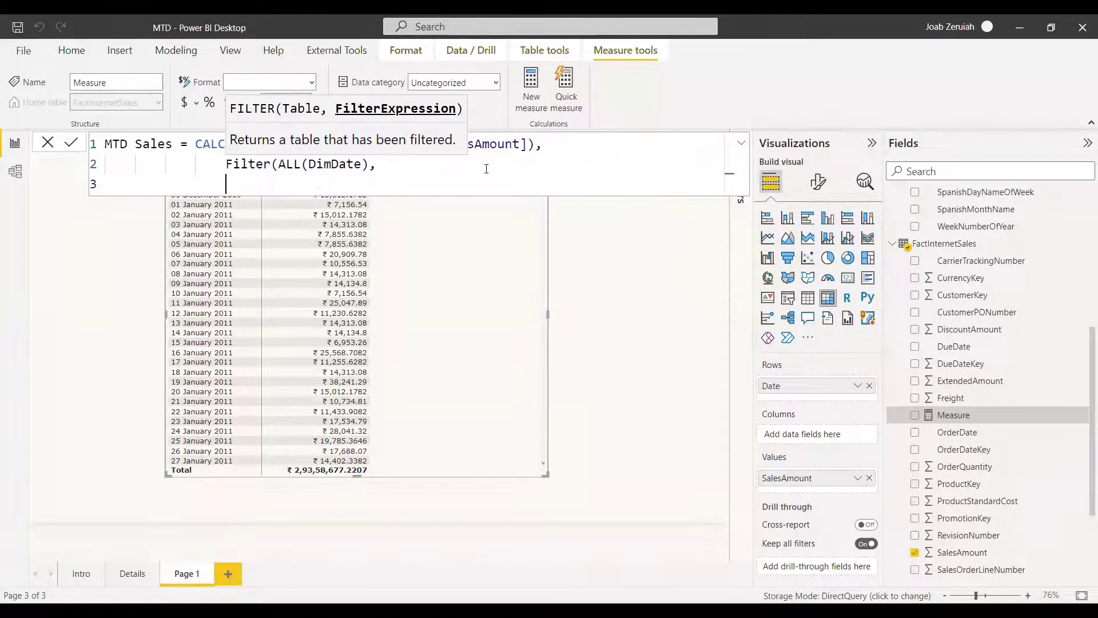
pyautogui.scroll(5, 1025, 366)
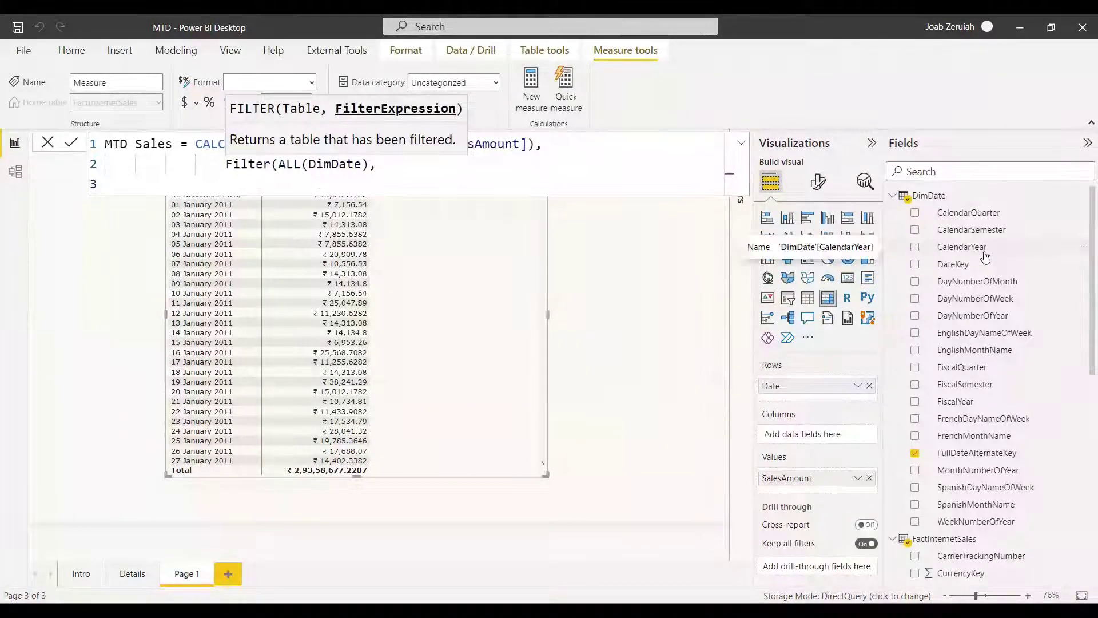
# Step: Add the condition DimDate[CalendarYear] = MAX(DimDate[CalendarYear]) &&
pyautogui.write('Calend')
pyautogui.press('Down')
pyautogui.press('Down')
pyautogui.press('Down')
pyautogui.press('Down')
pyautogui.press('Tab')
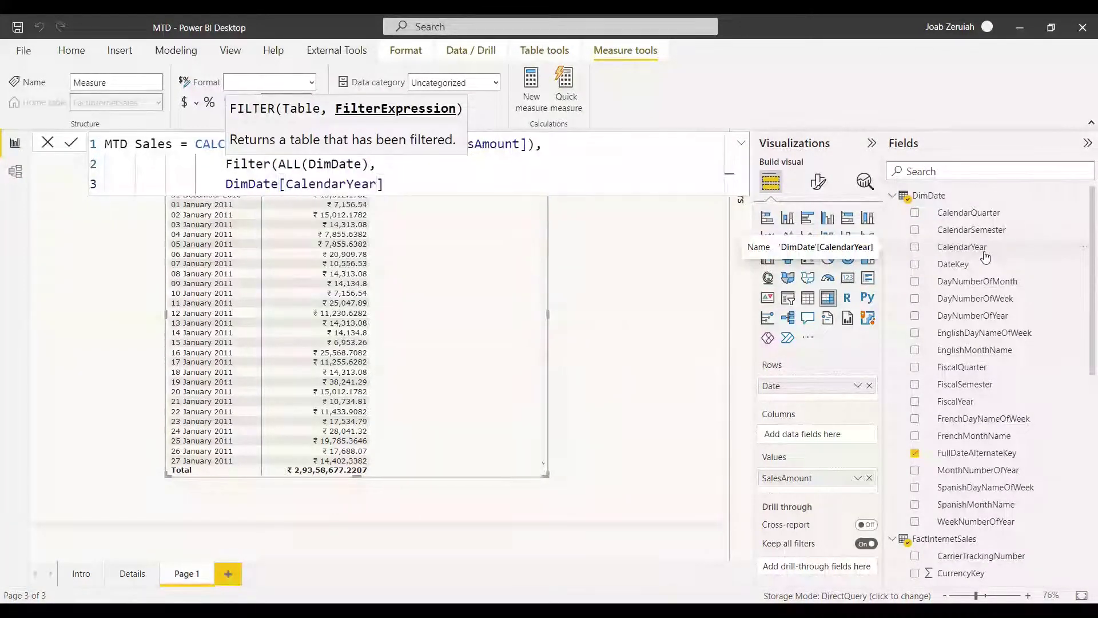
pyautogui.write('. ')
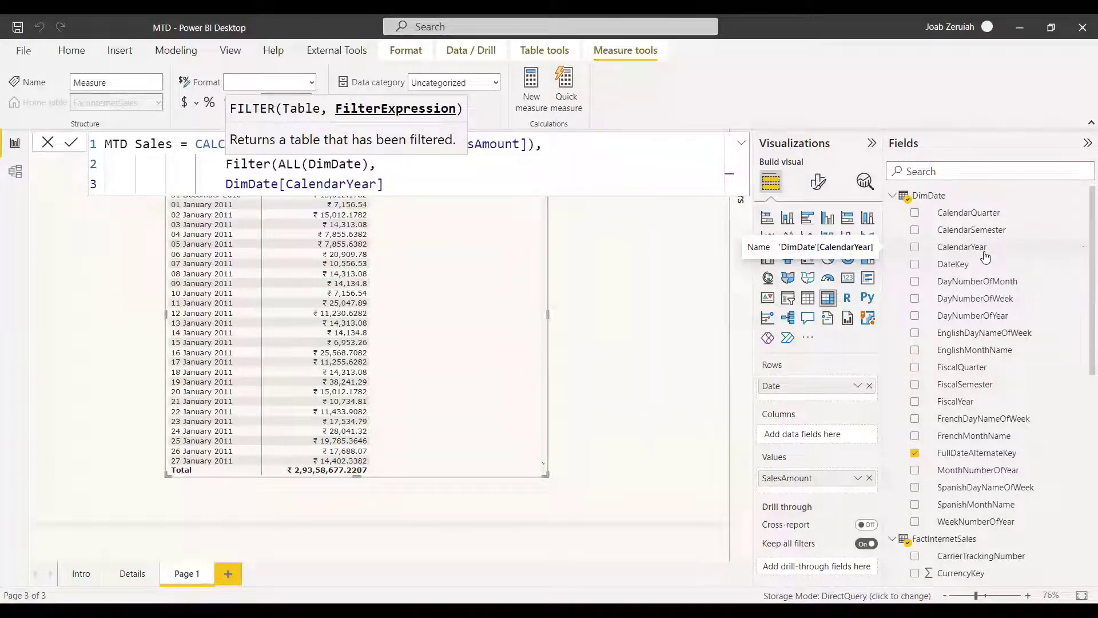
pyautogui.write('= max(c')
pyautogui.write('alend')
pyautogui.press('Tab')
pyautogui.write(') ')
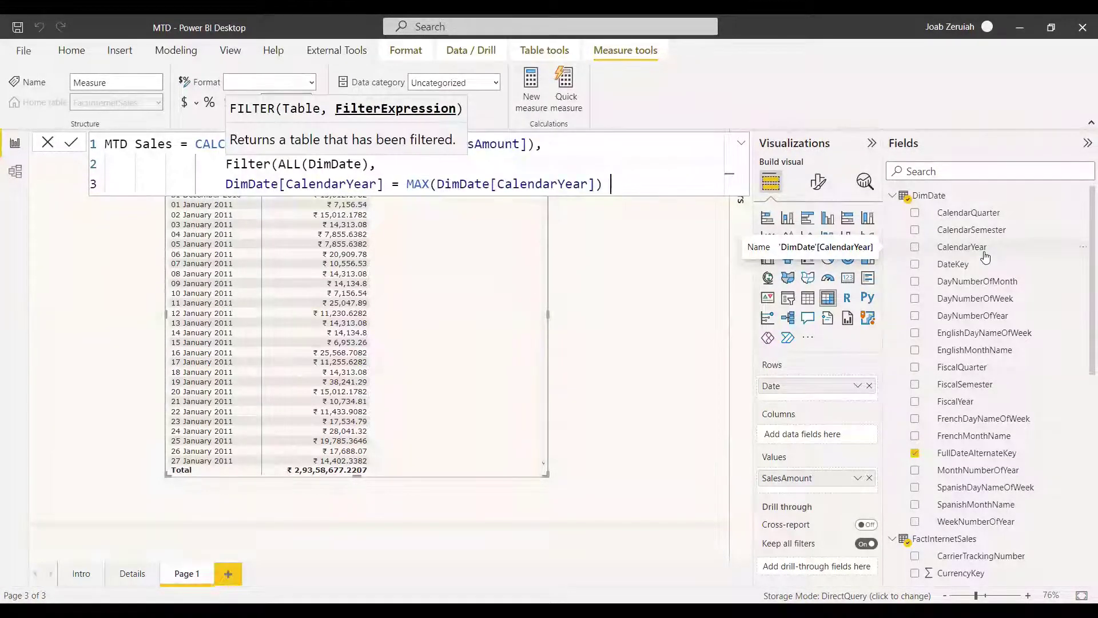
pyautogui.write('&&')
pyautogui.hotkey('shift', 'Return')
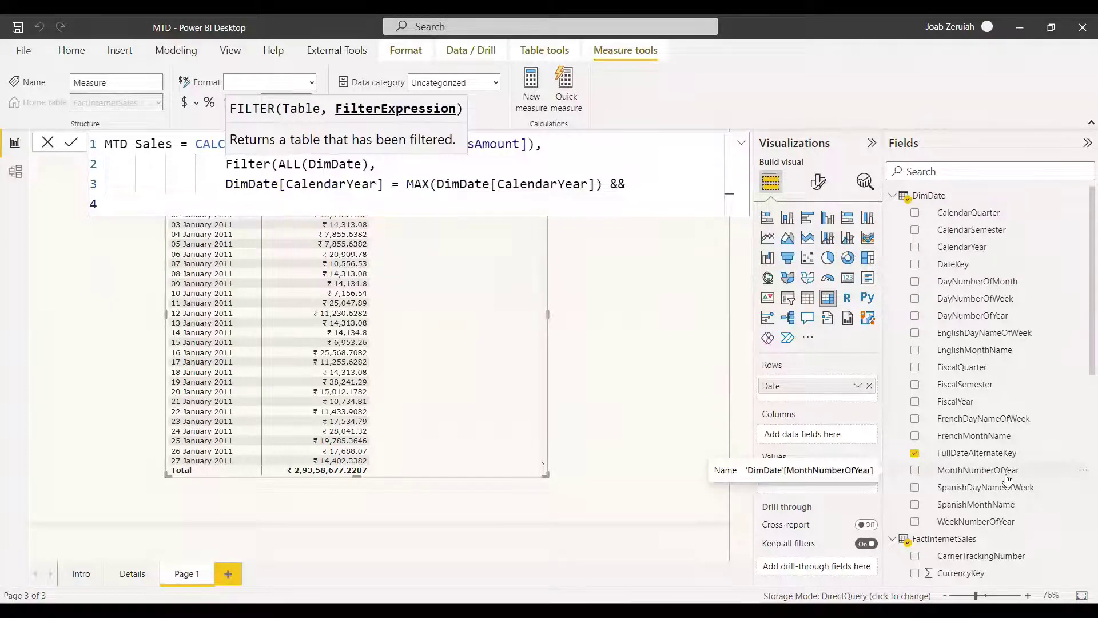
# Step: Add the condition DimDate[MonthNumberOfYear] = MAX(DimDate[MonthNumberOfYear]) &&
pyautogui.write('Monthno')
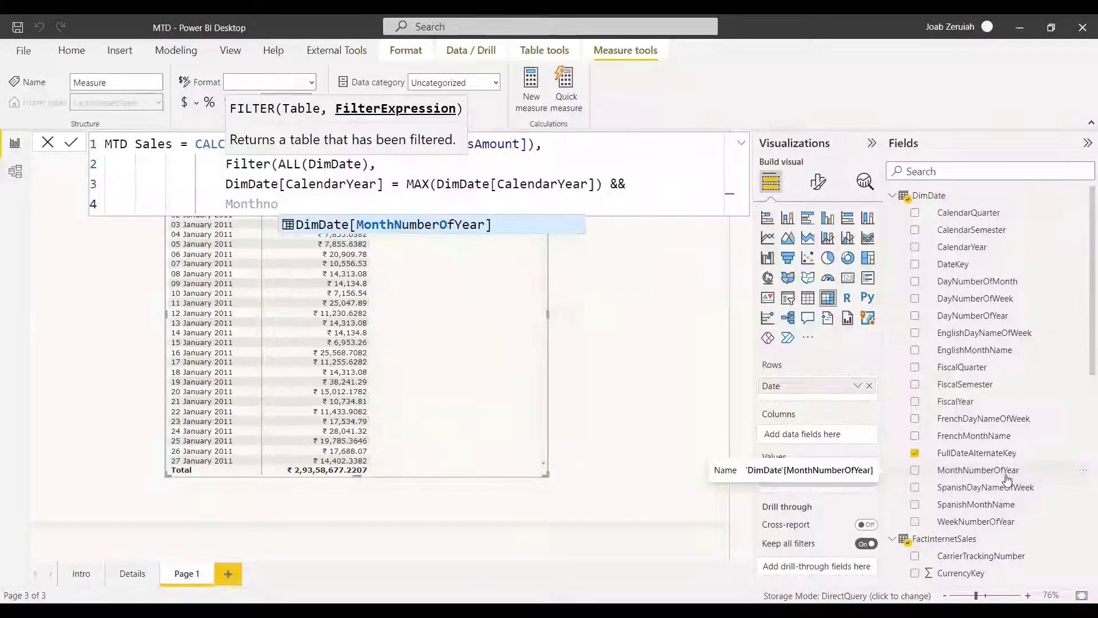
pyautogui.press('Tab')
pyautogui.write('= max')
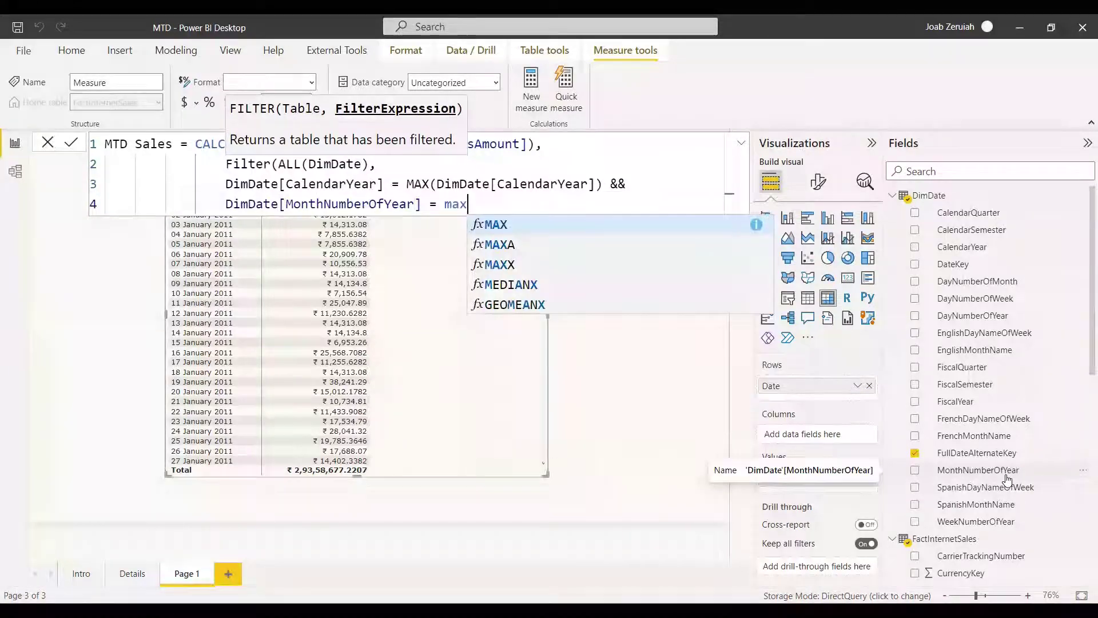
pyautogui.press('Tab')
pyautogui.write('monthno')
pyautogui.press('Tab')
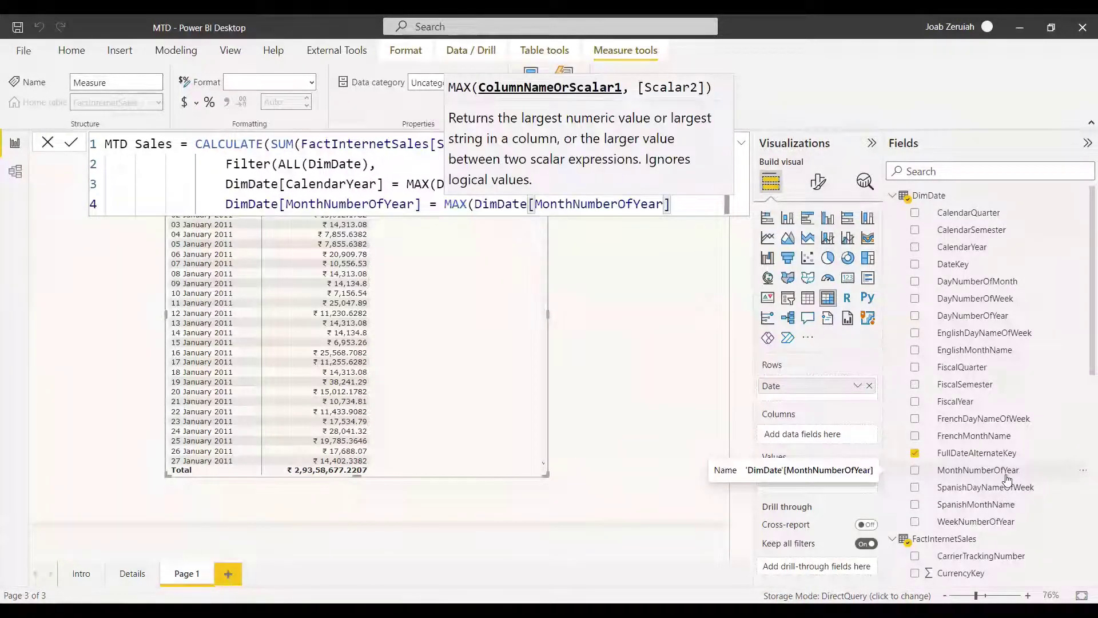
pyautogui.write(') &&')
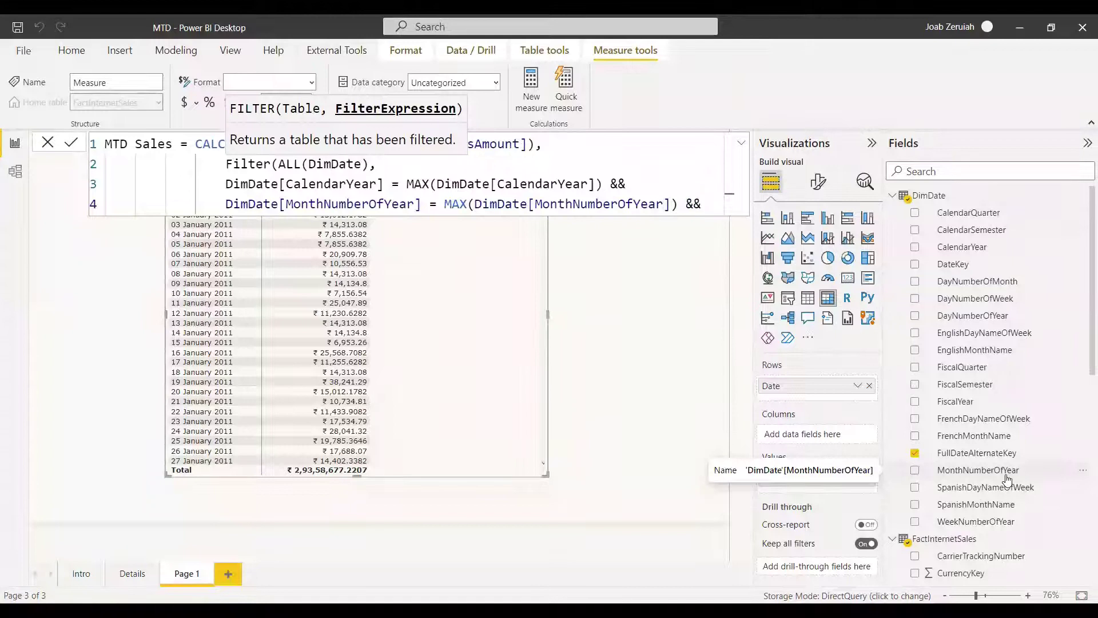
pyautogui.hotkey('shift', 'Return')
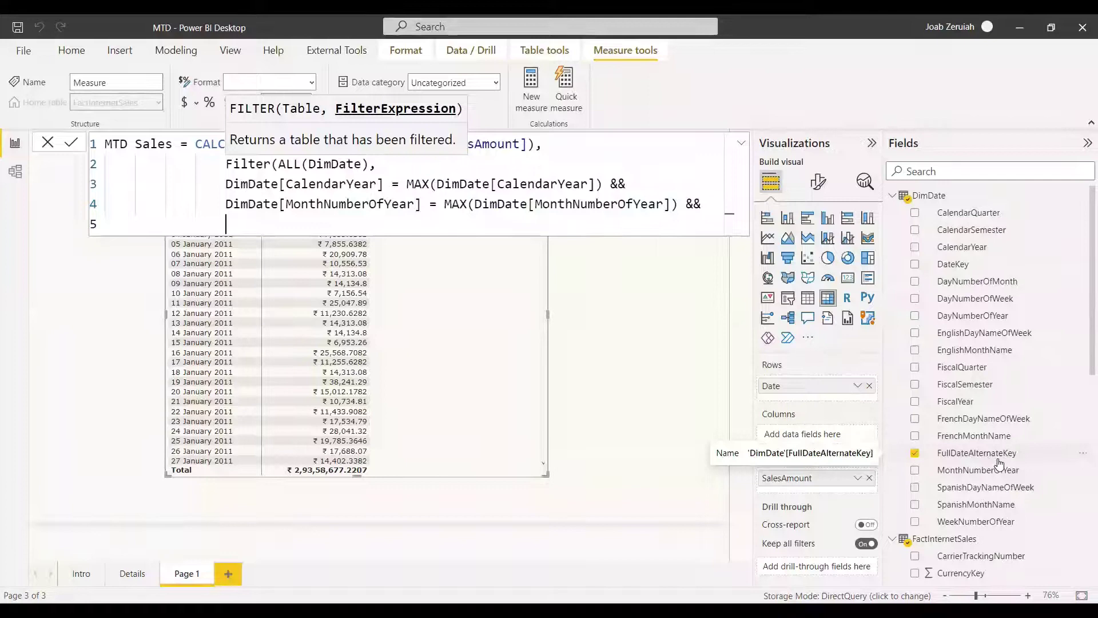
# Step: Add DimDate[FullDateAlternateKey] <= MAX(DimDate[FullDateAlternateKey]), close the parentheses and commit the measure
pyautogui.write('Full')
pyautogui.press('Tab')
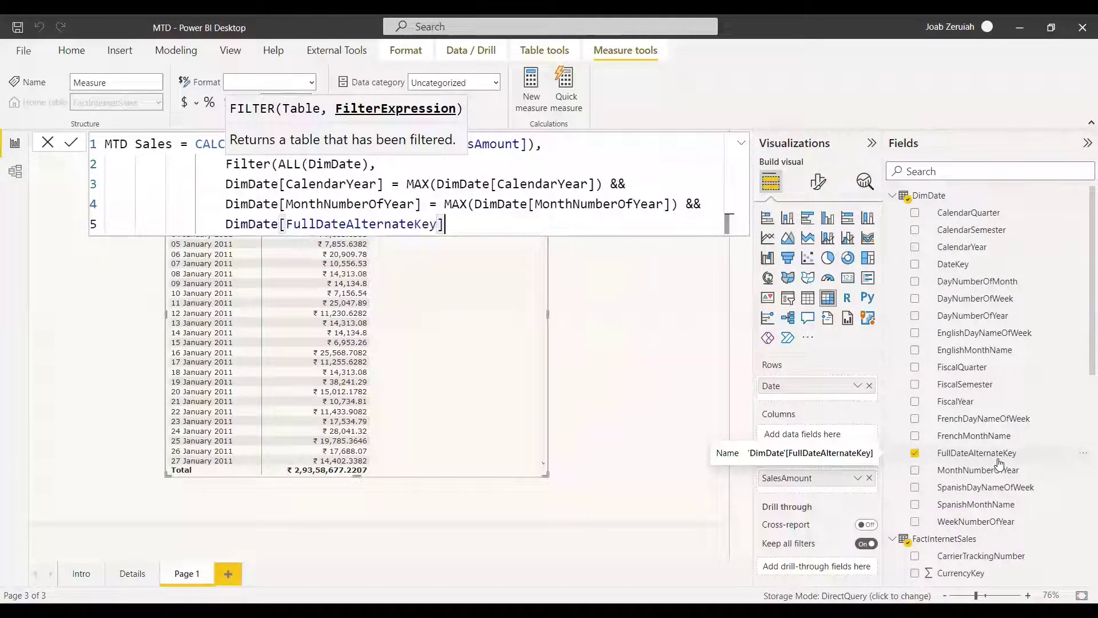
pyautogui.write('<= MAX(Ful')
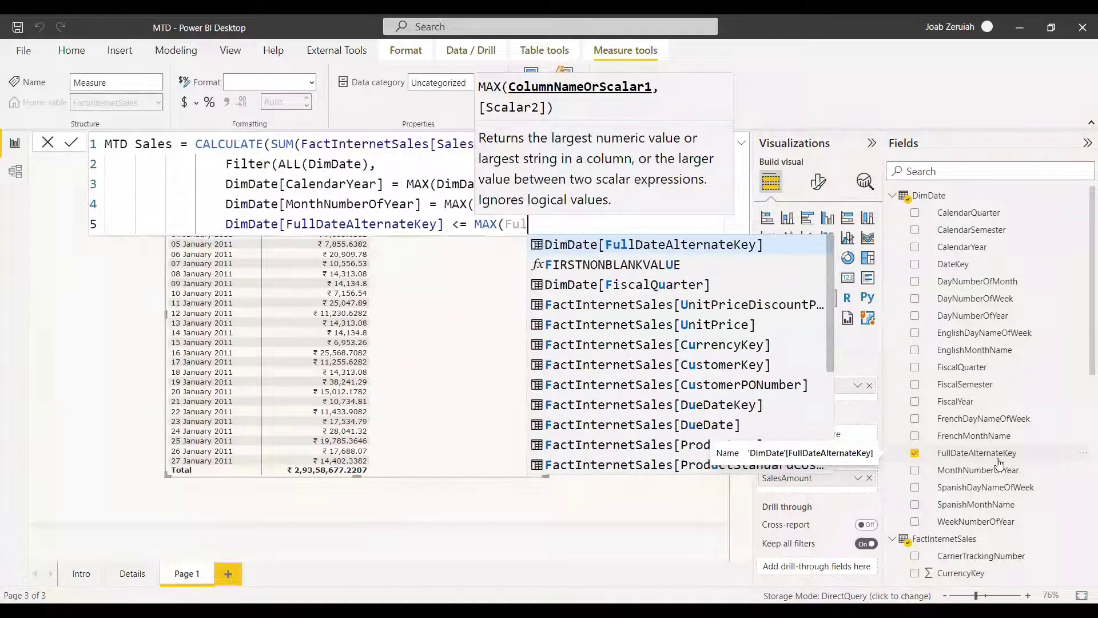
pyautogui.press('Tab')
pyautogui.write(')))')
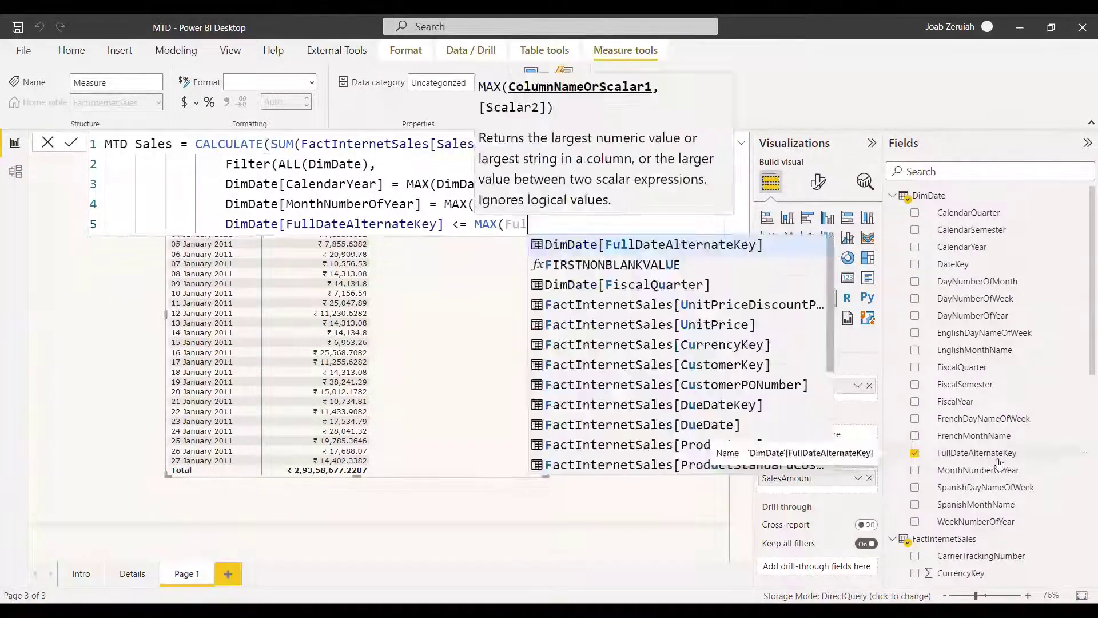
pyautogui.click(642, 347)
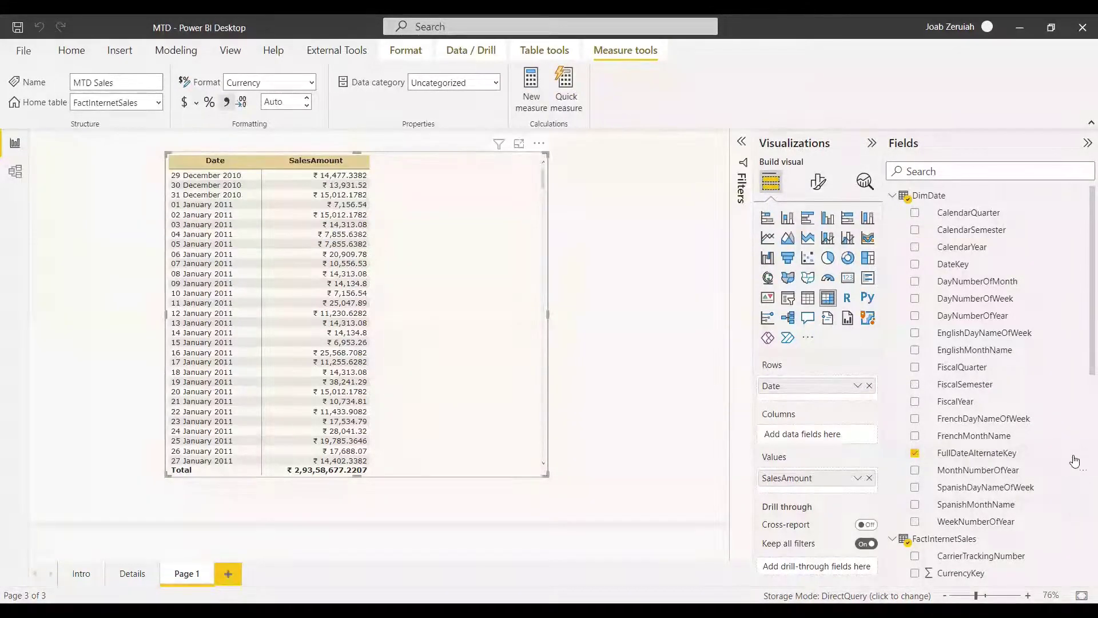
# Step: Add MTD Sales to the matrix values and scroll to check its monthly reset
pyautogui.click(914, 355)
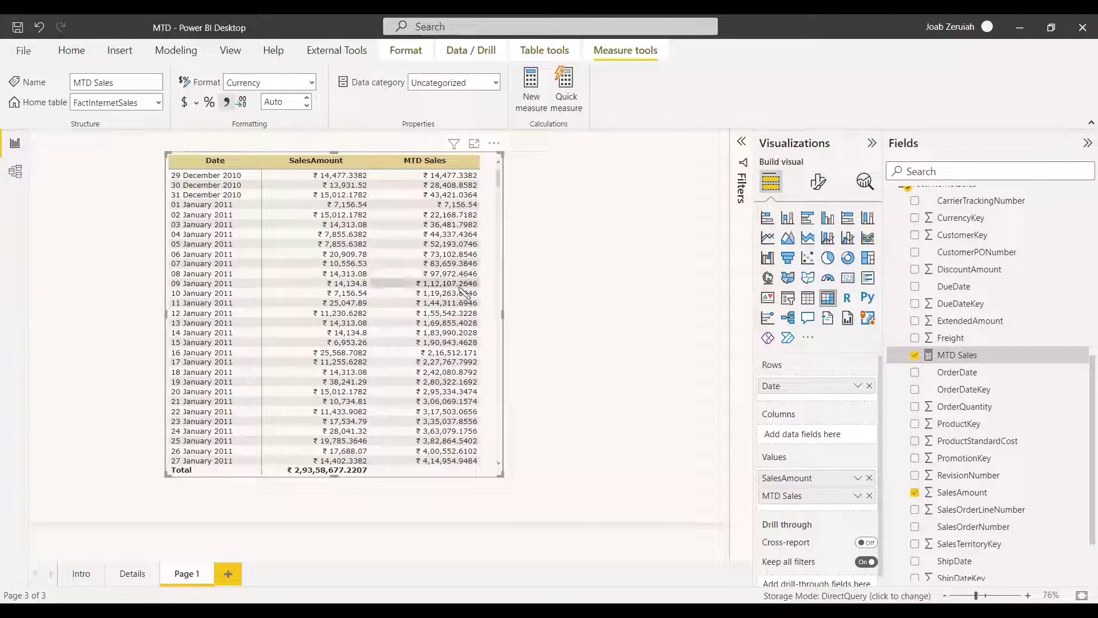
pyautogui.scroll(-6, 462, 314)
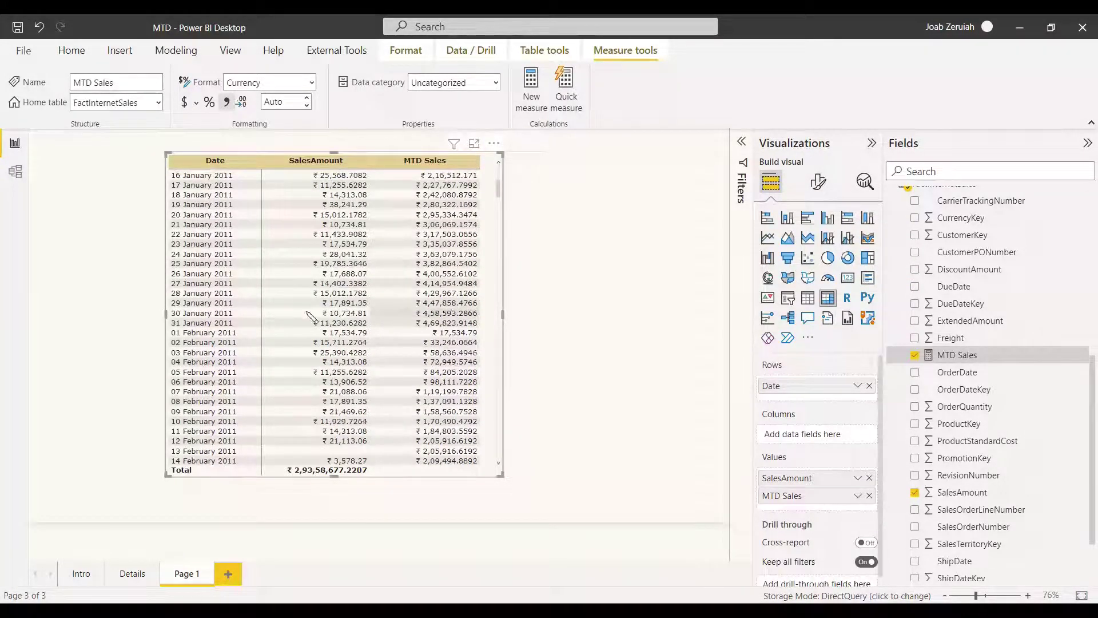